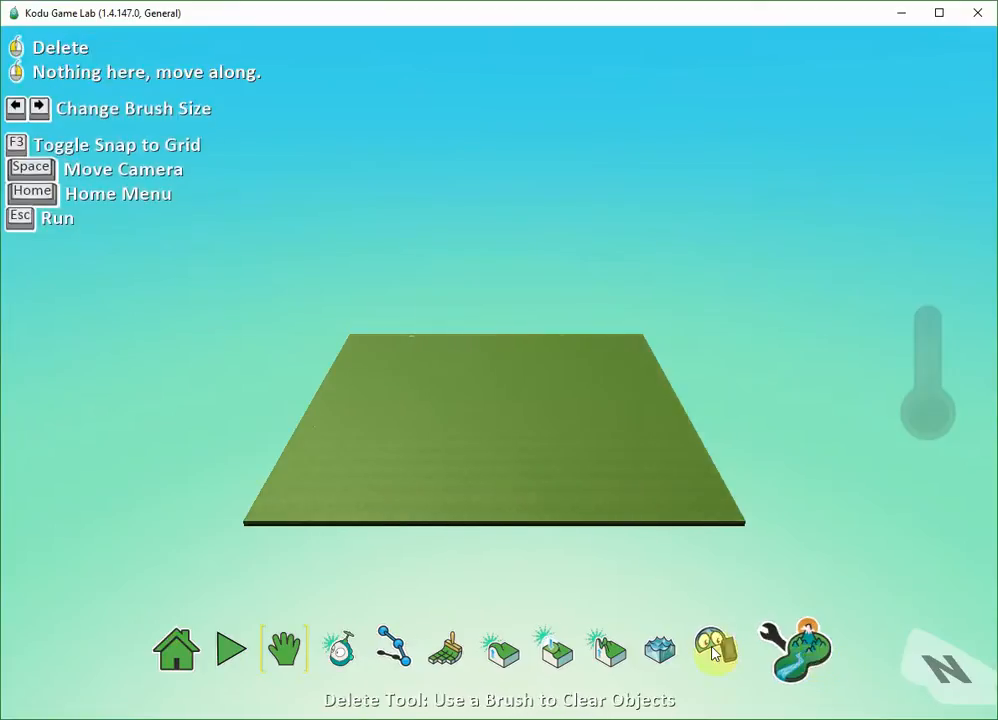
Draw a closed path on the terrain with the Path Tool, placing four nodes near the corners and a fifth in the middle
click(437, 655)
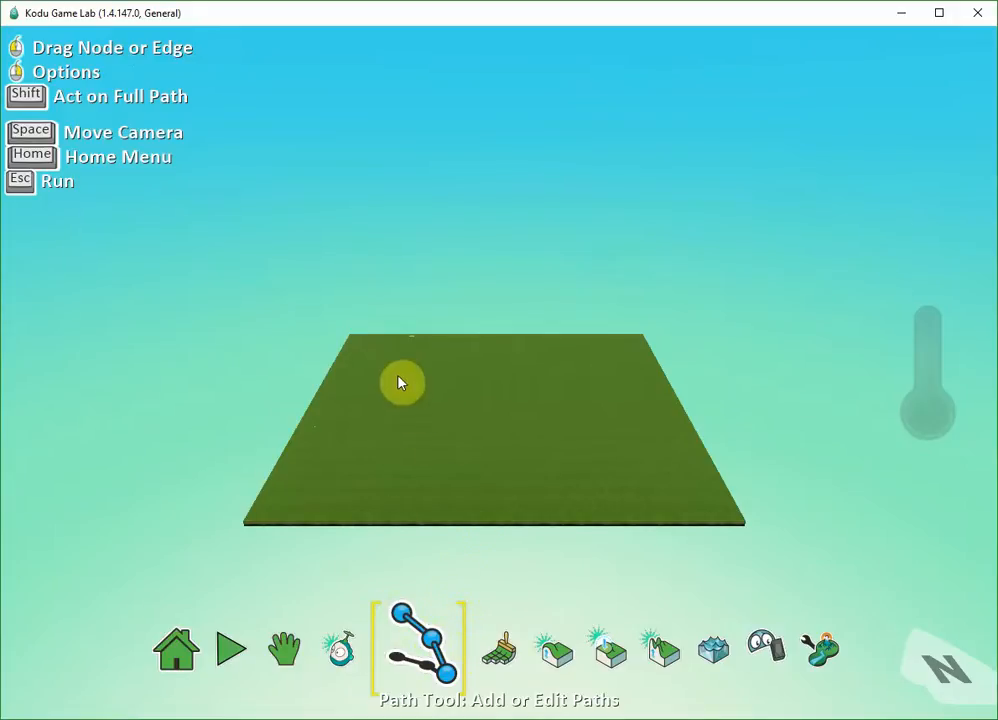
click(368, 352)
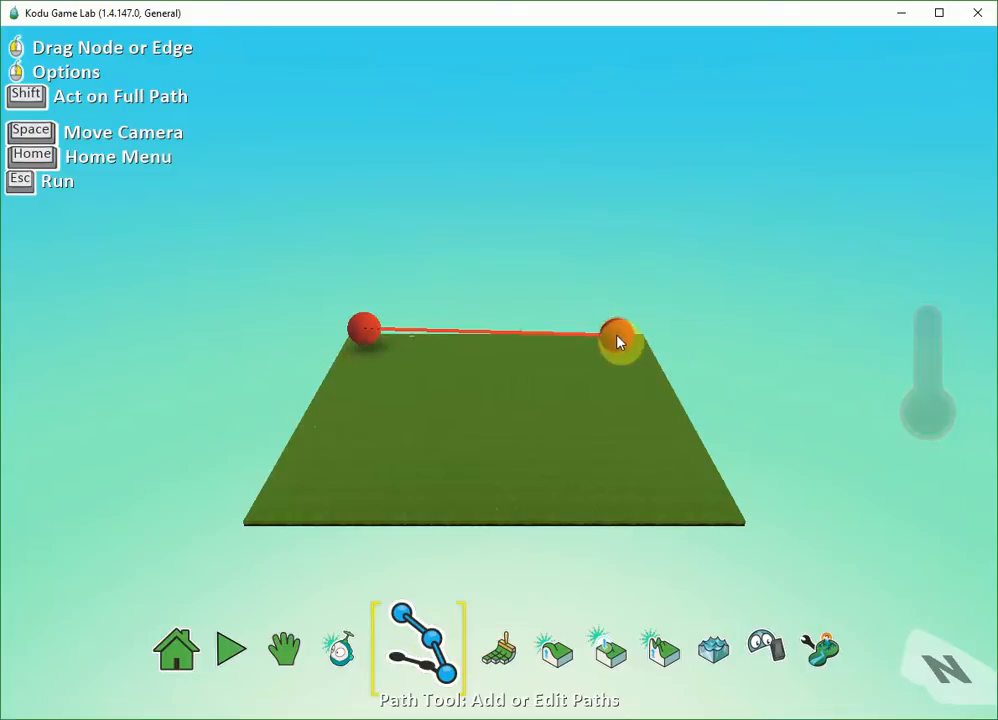
click(627, 341)
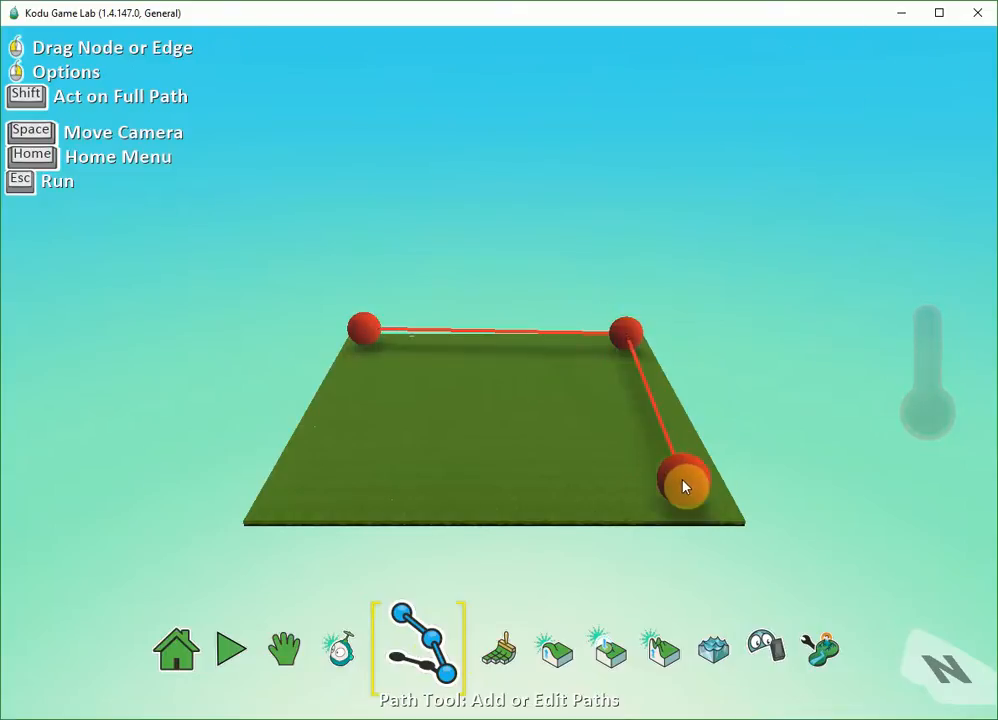
click(686, 483)
click(330, 486)
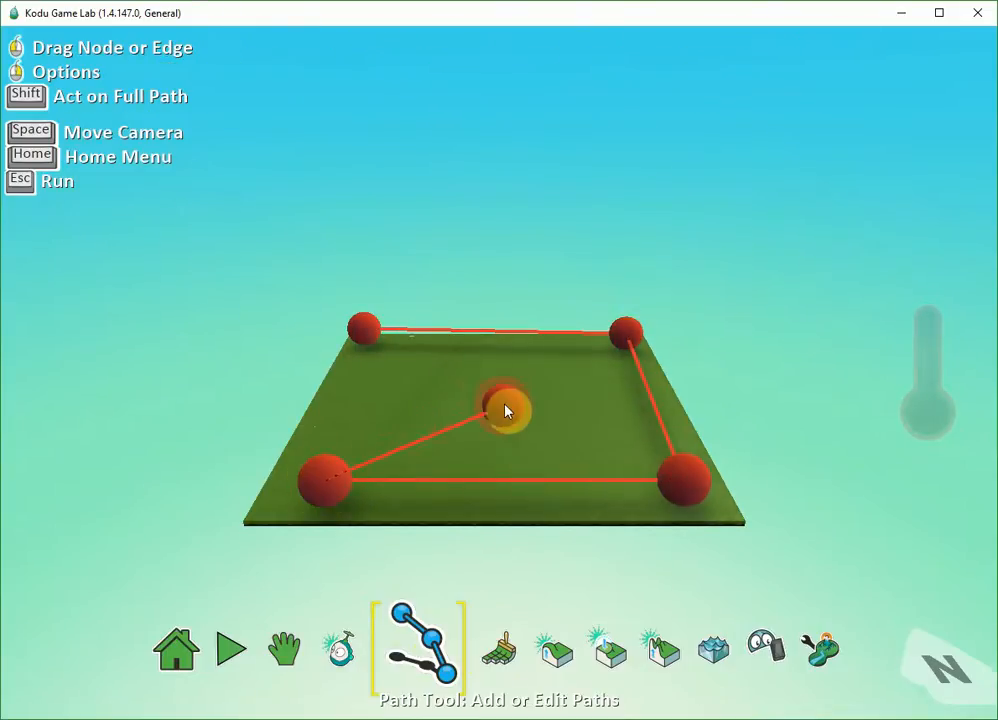
click(505, 404)
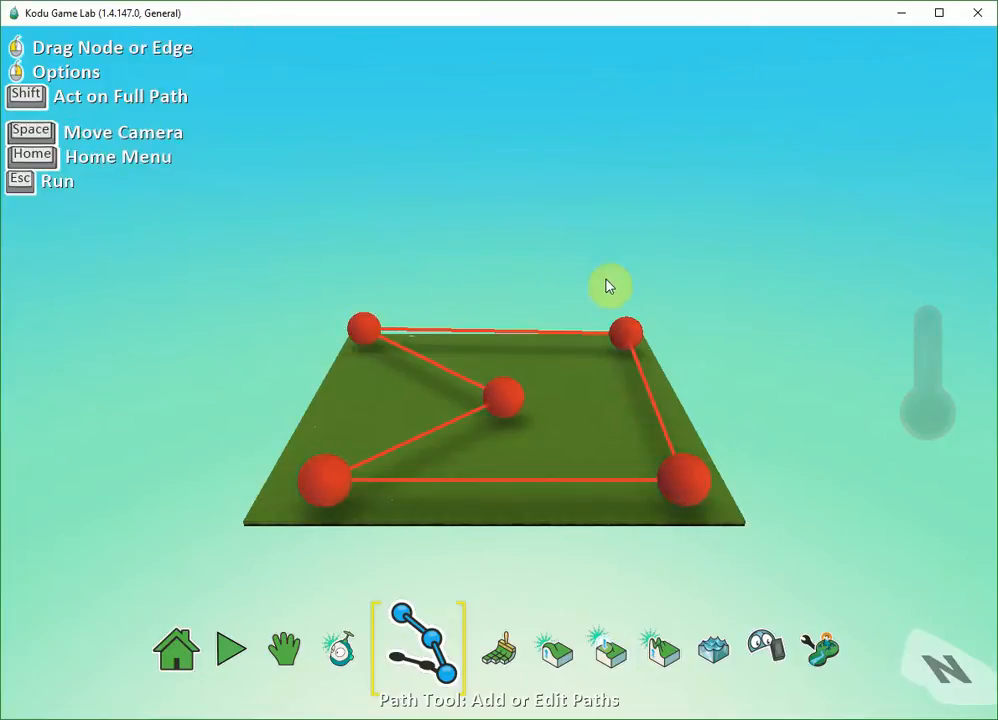
Raise the middle node of the path to a height of about 2.57
key(space)
right_drag(474, 278, 745, 200)
key(space)
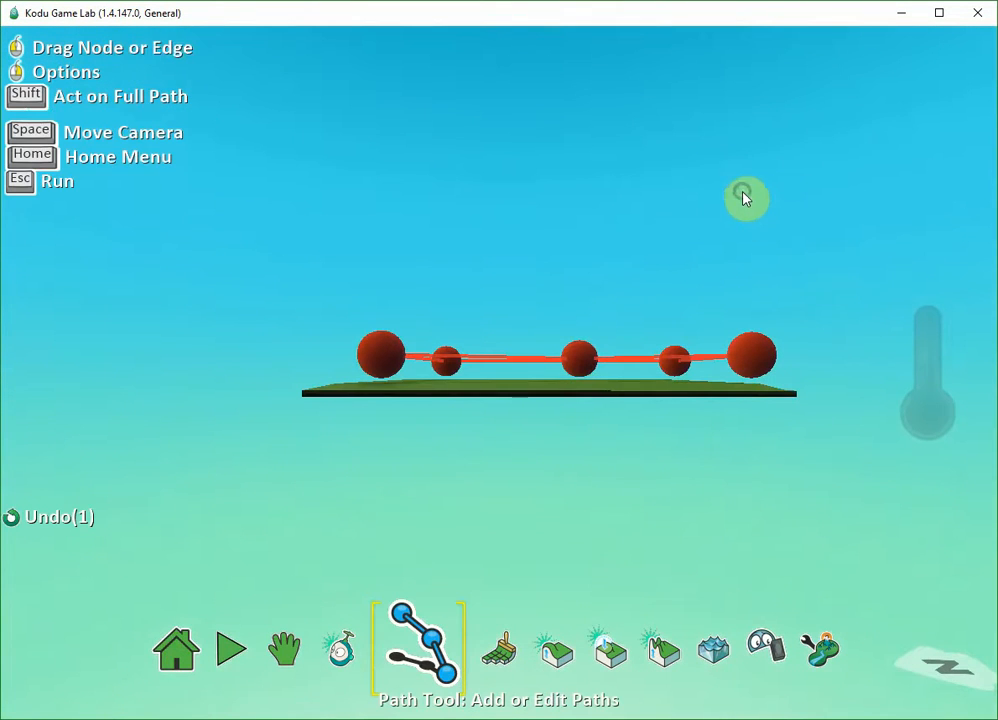
right_click(587, 367)
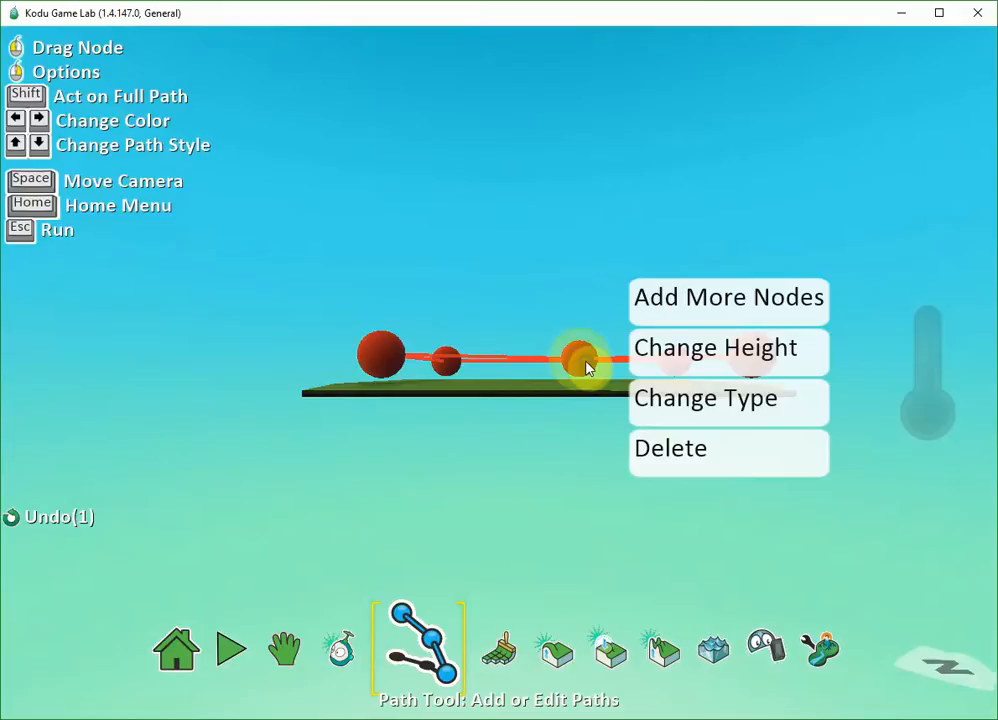
click(633, 363)
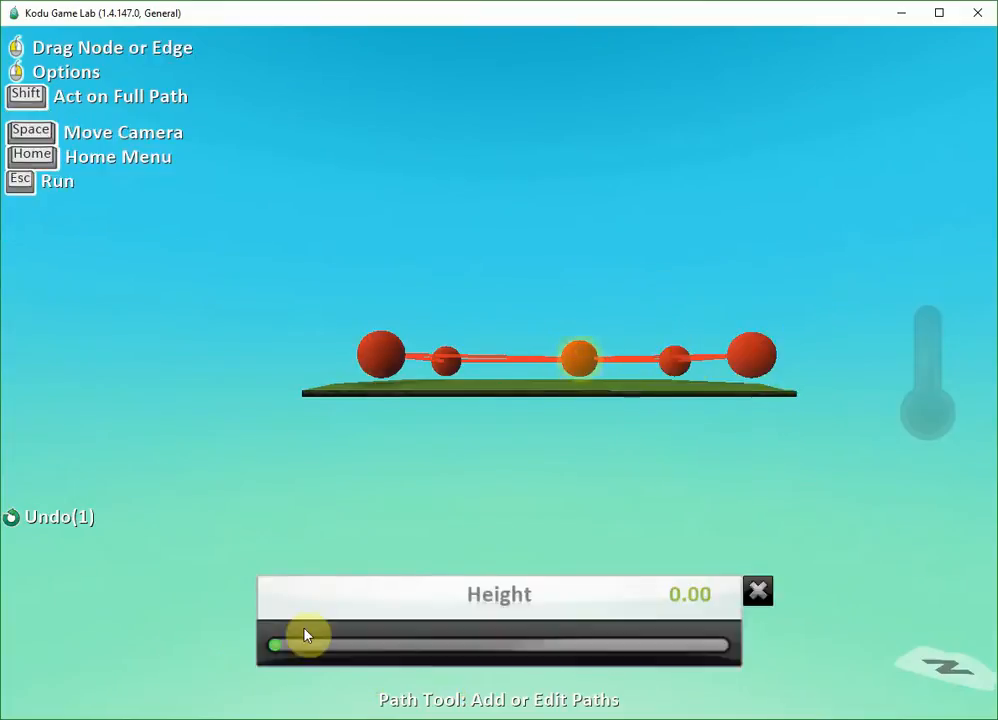
drag(293, 646, 319, 653)
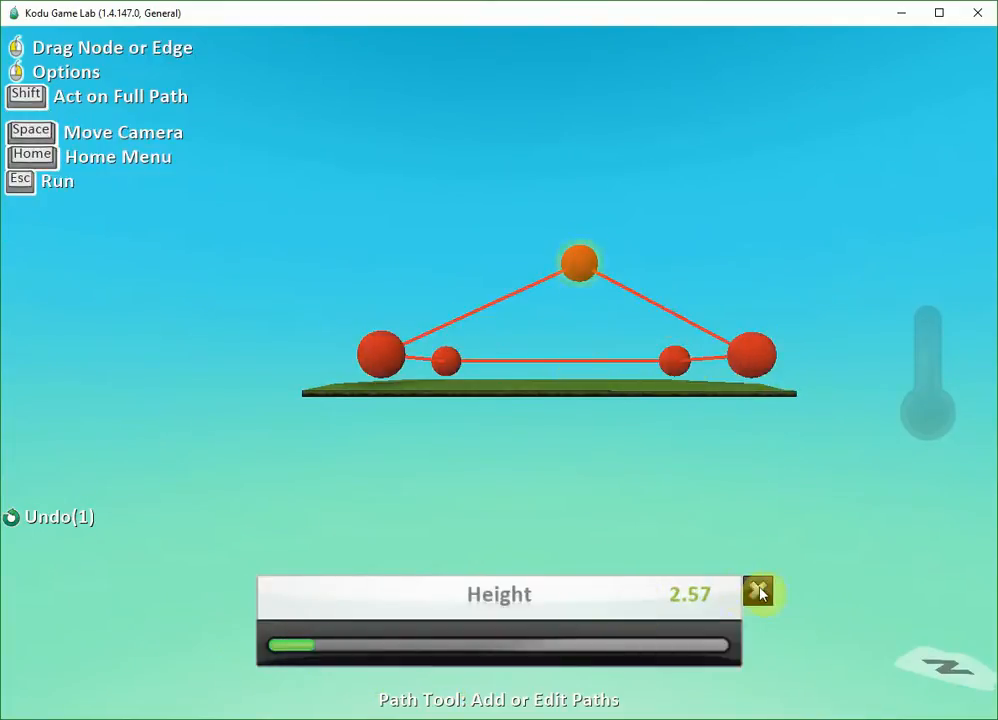
click(758, 591)
Examine the raised middle node and its connecting edges from several sides of the terrain
key(space)
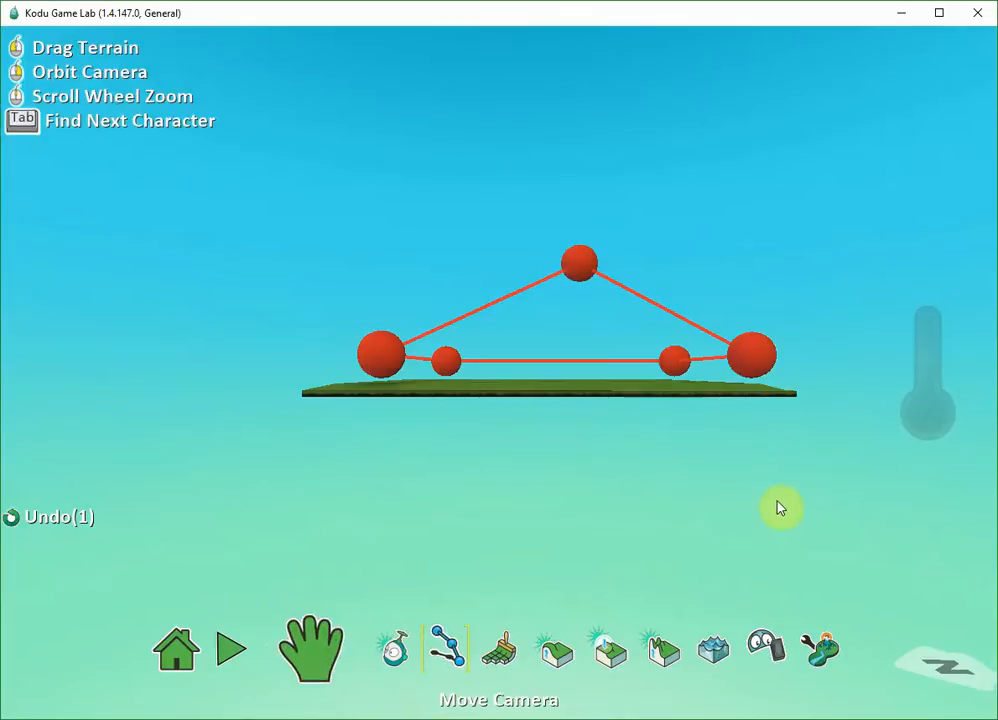
click(324, 664)
right_drag(858, 505, 568, 479)
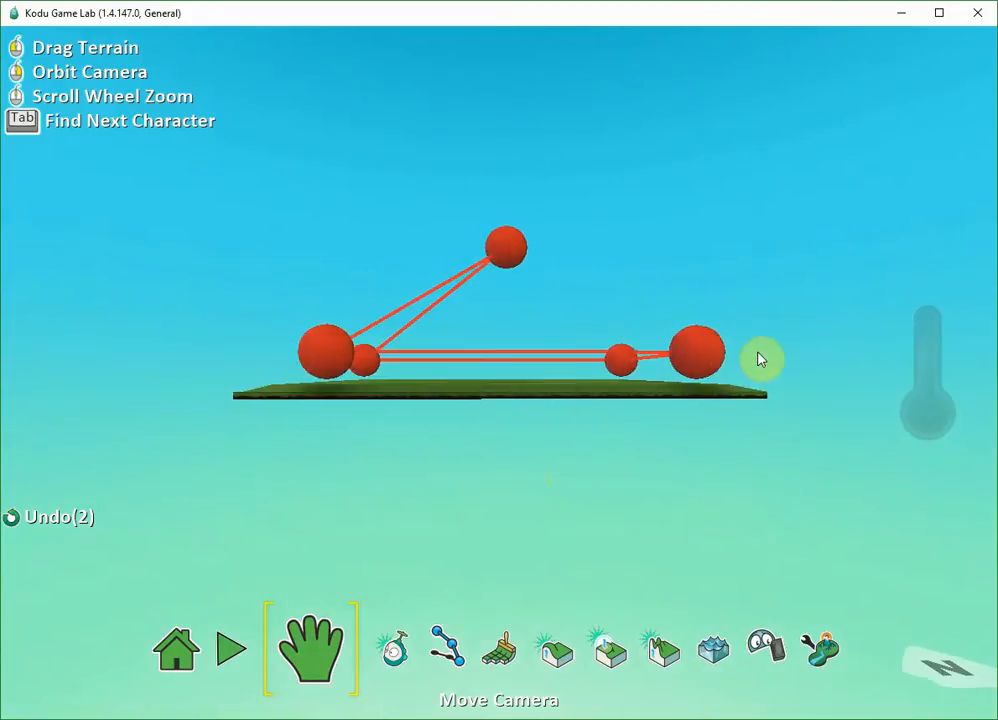
right_drag(437, 432, 987, 446)
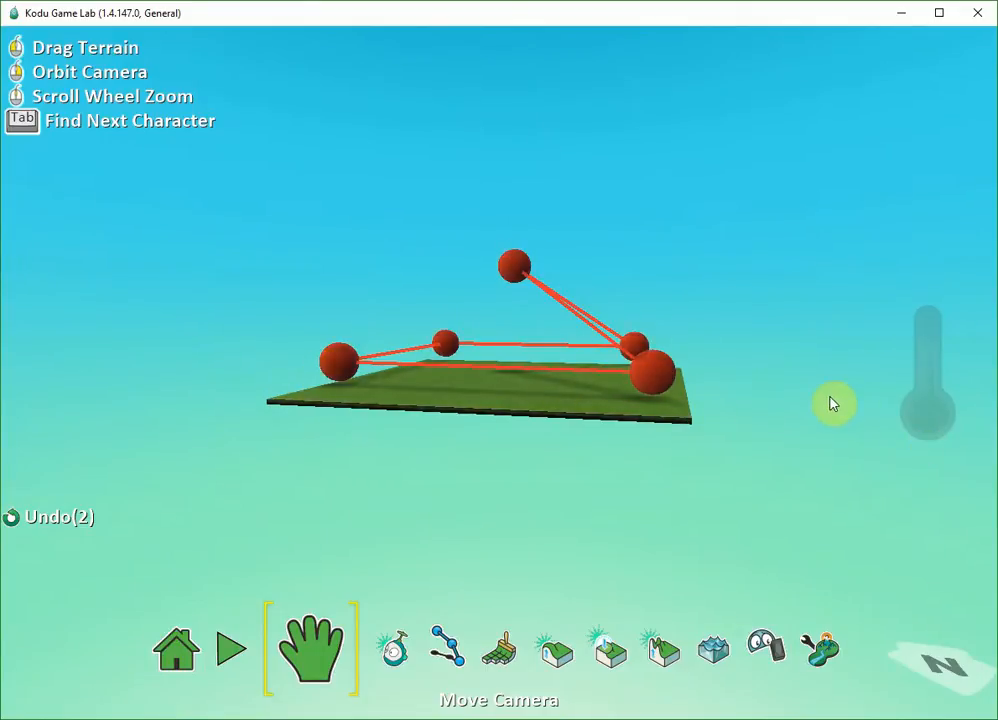
right_drag(831, 403, 808, 443)
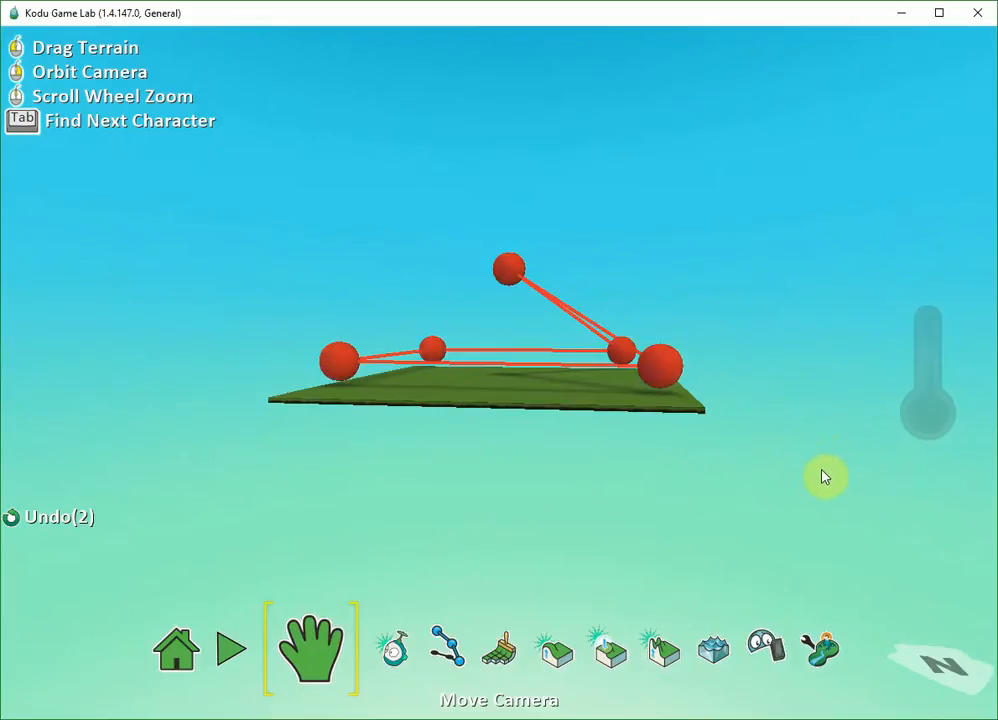
right_drag(775, 468, 546, 484)
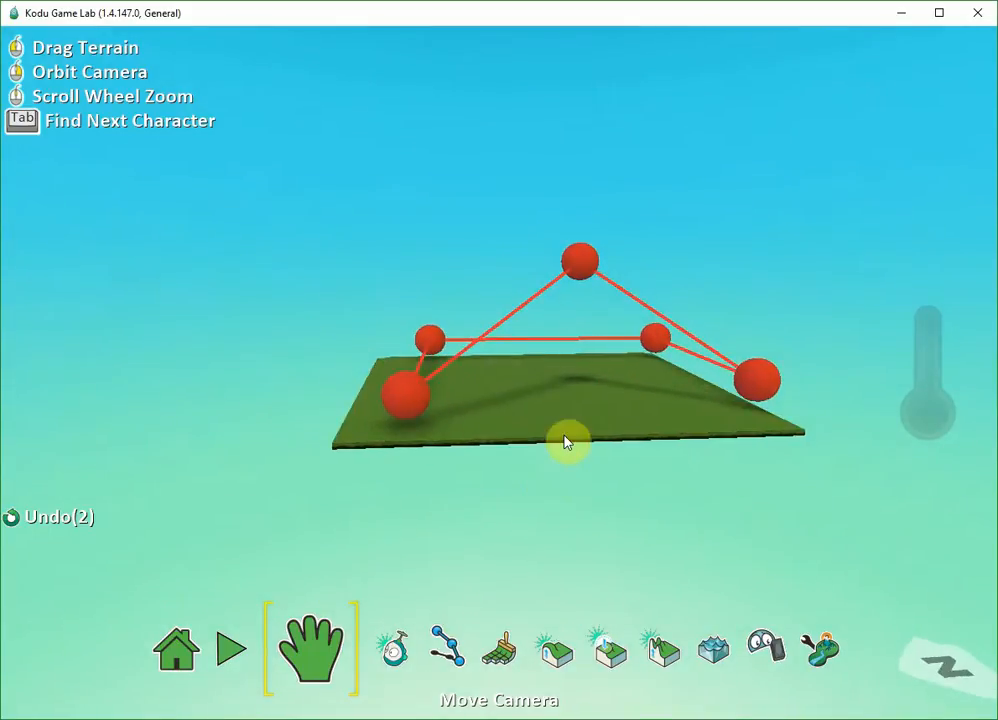
Change the colour of the five-node path to yellow
click(418, 660)
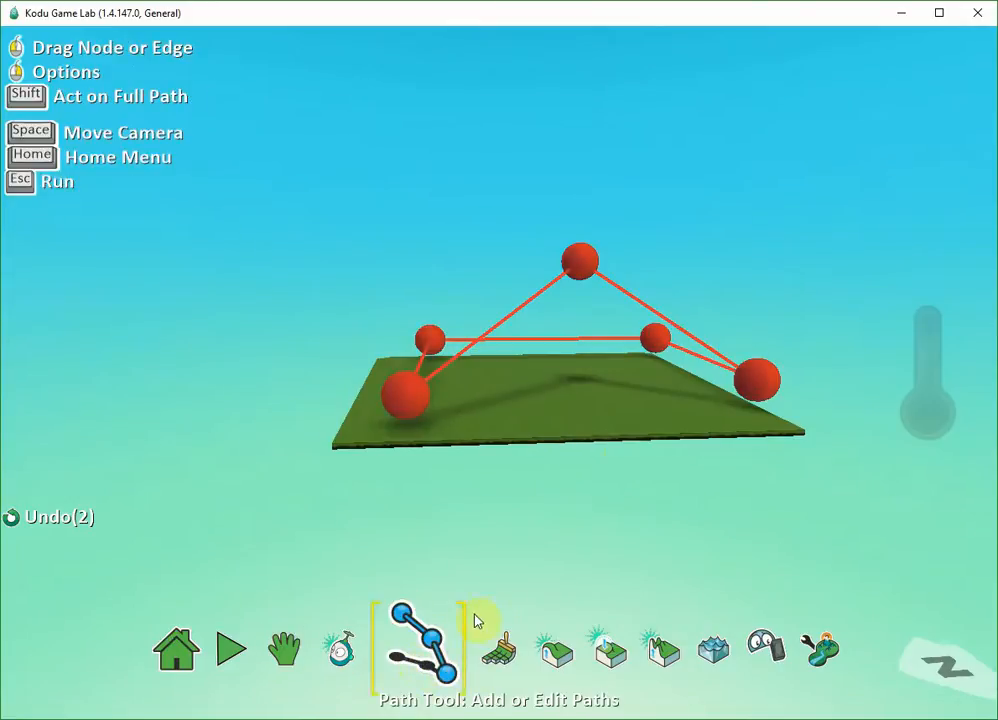
right_click(583, 268)
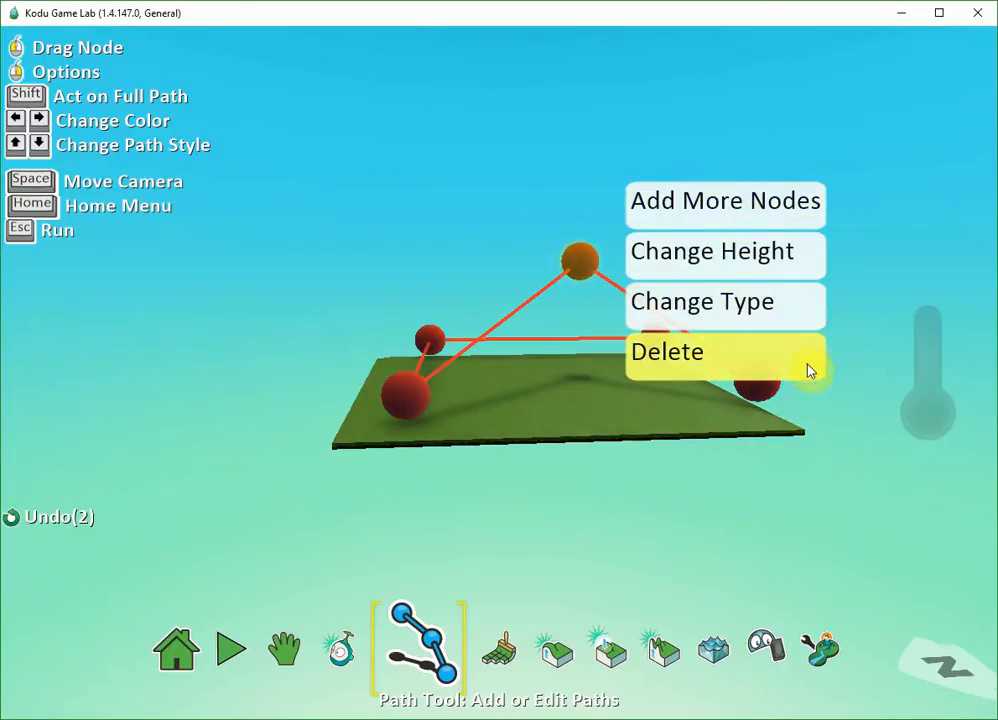
click(564, 375)
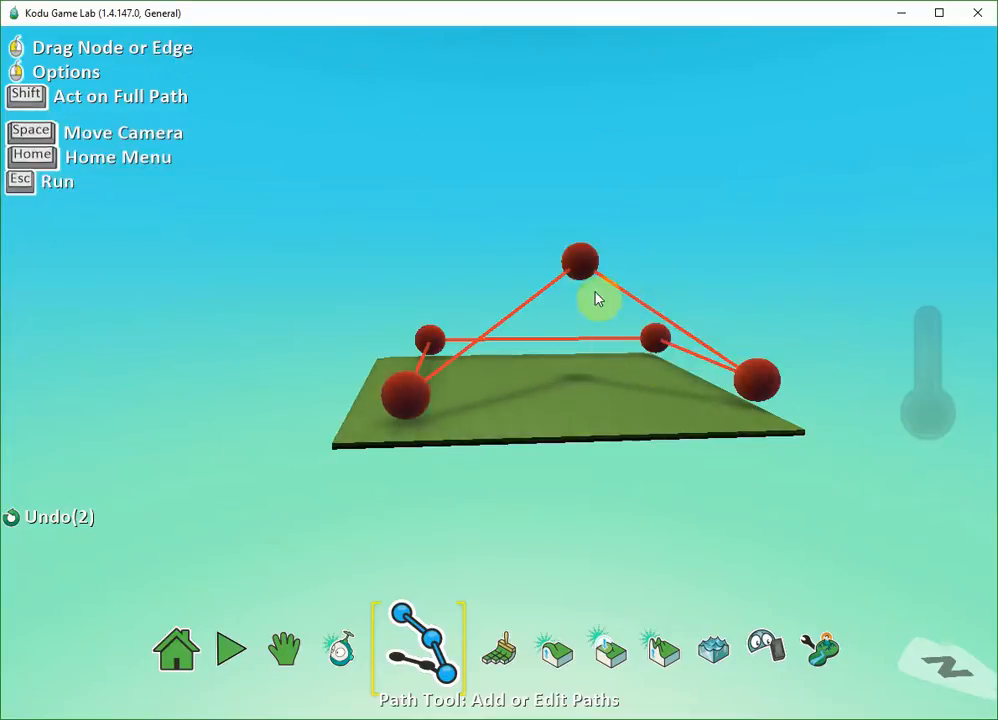
mouse_move(583, 265)
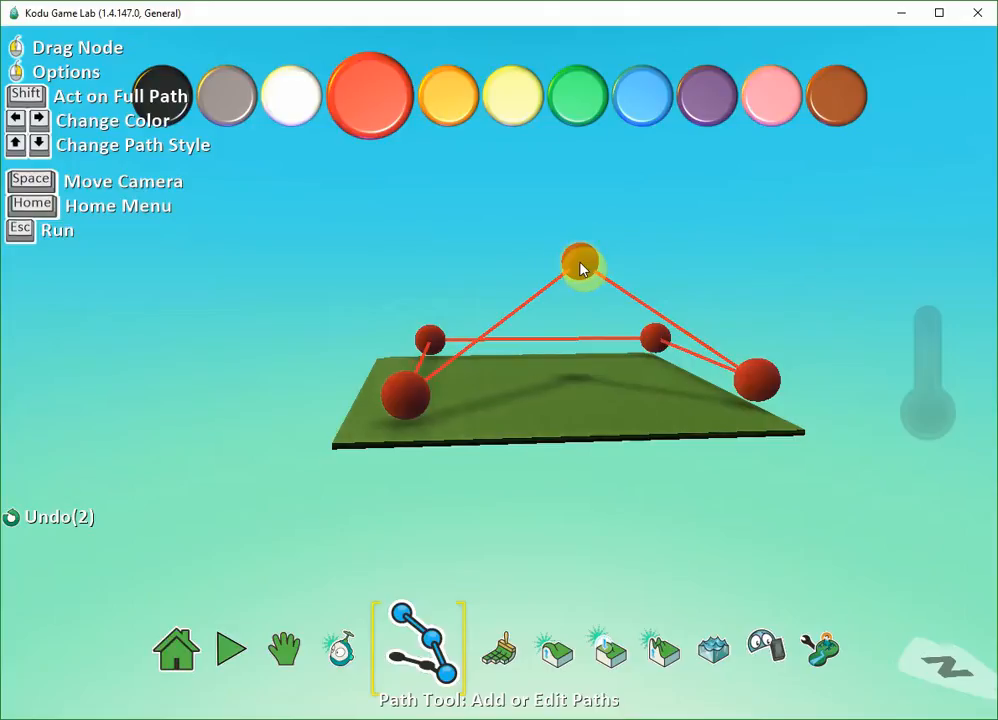
key(Right)
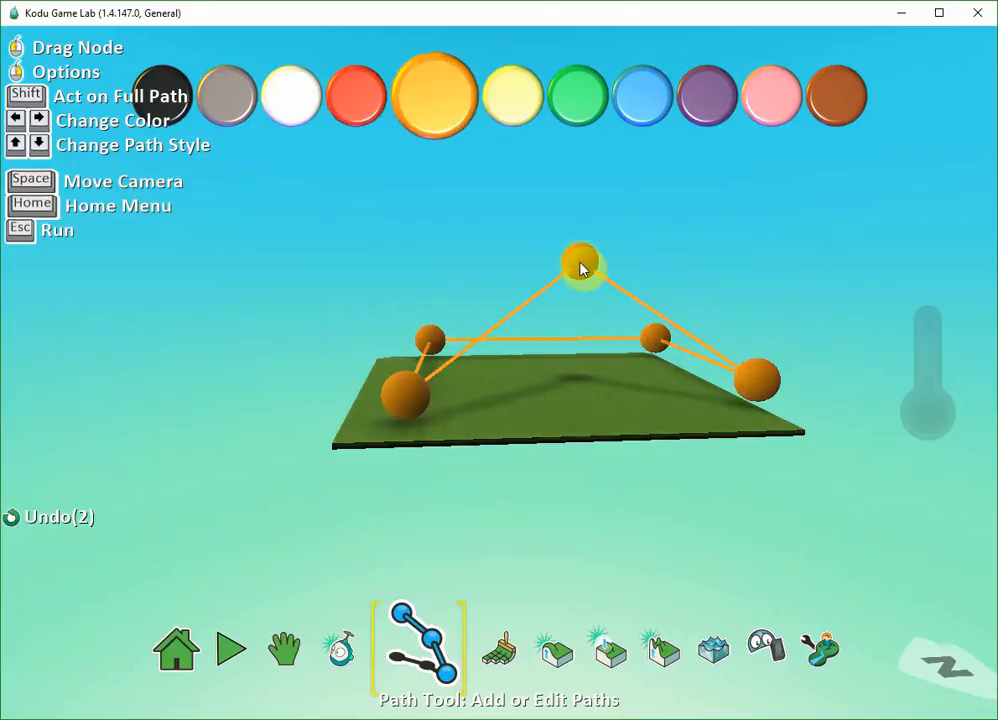
key(Right)
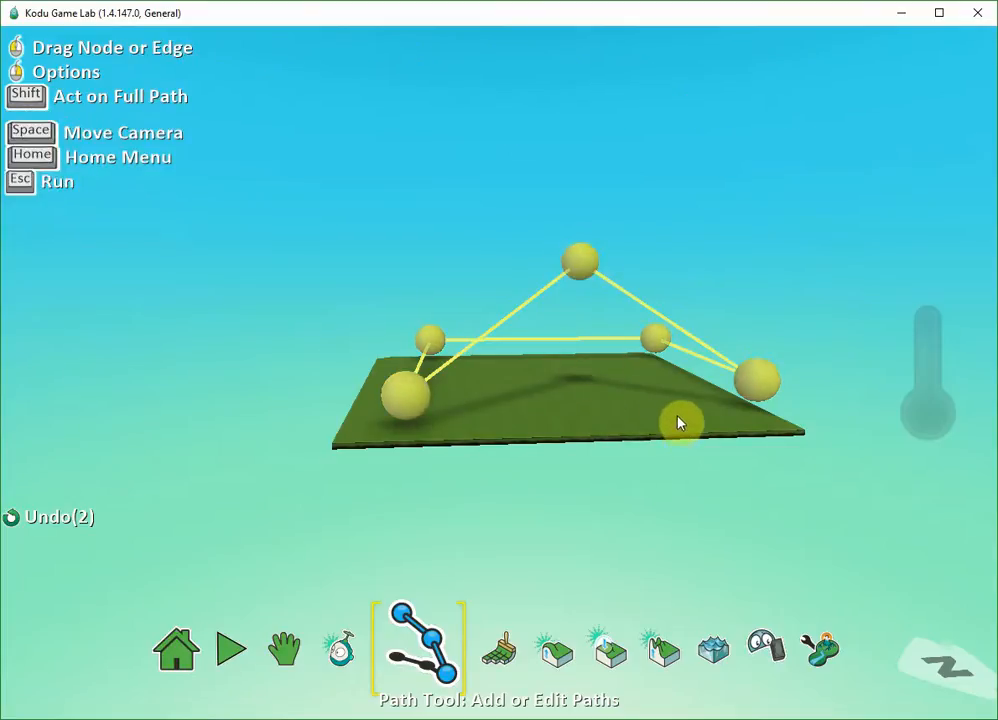
Draw a second, closed triangular path of three nodes inside the yellow path and colour it red
drag(679, 414, 559, 365)
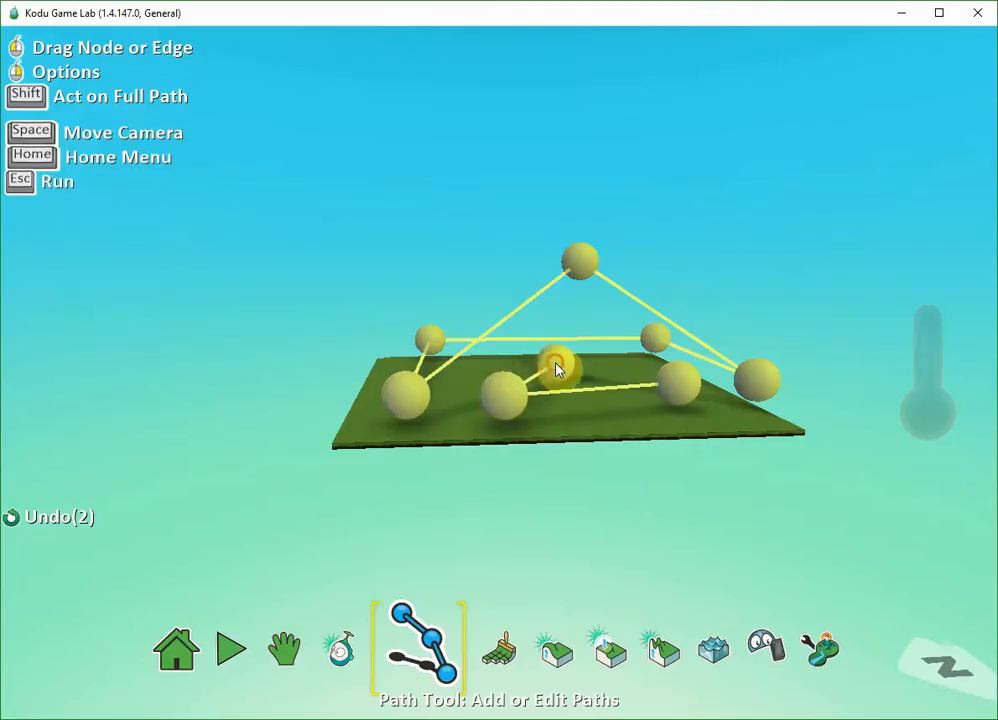
click(661, 384)
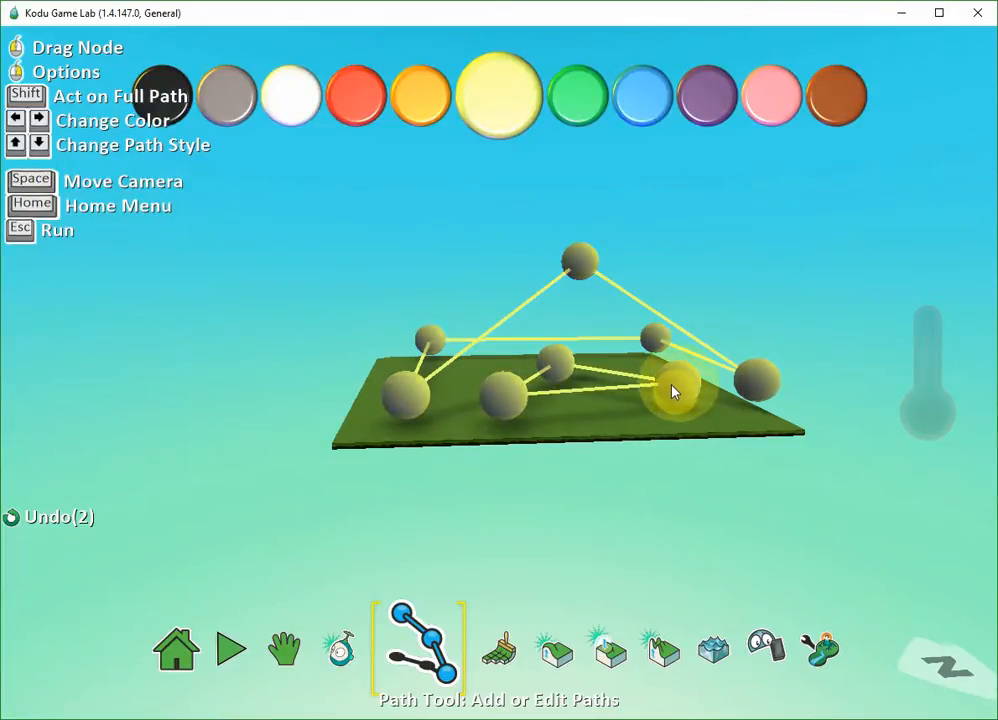
key(Left)
key(Left)
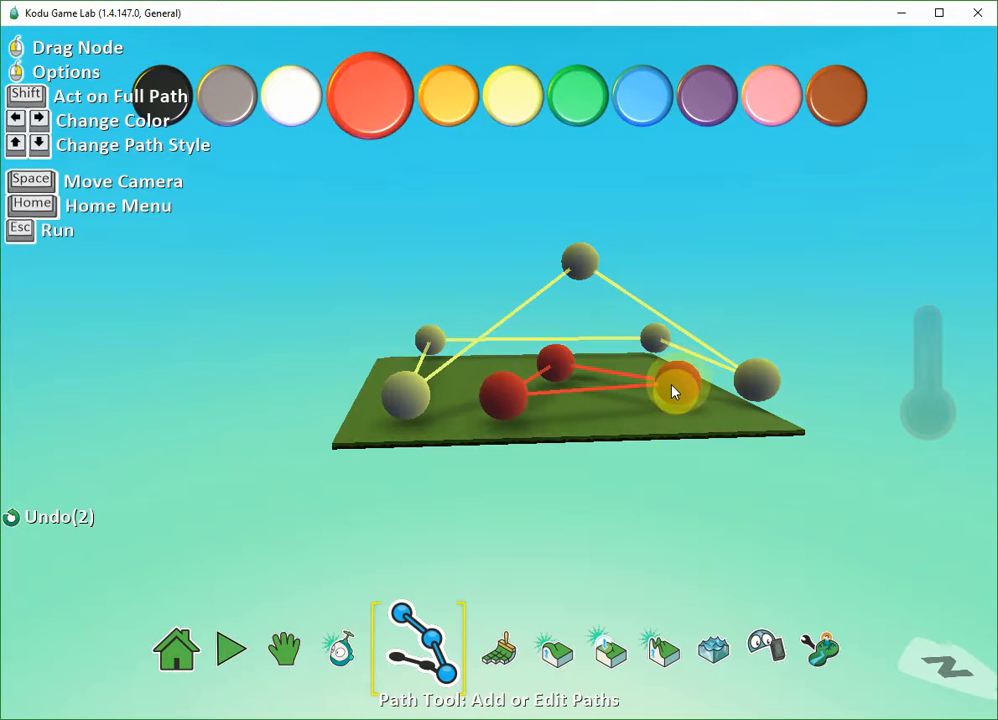
Examine the yellow and red paths together from above and from several sides
click(288, 648)
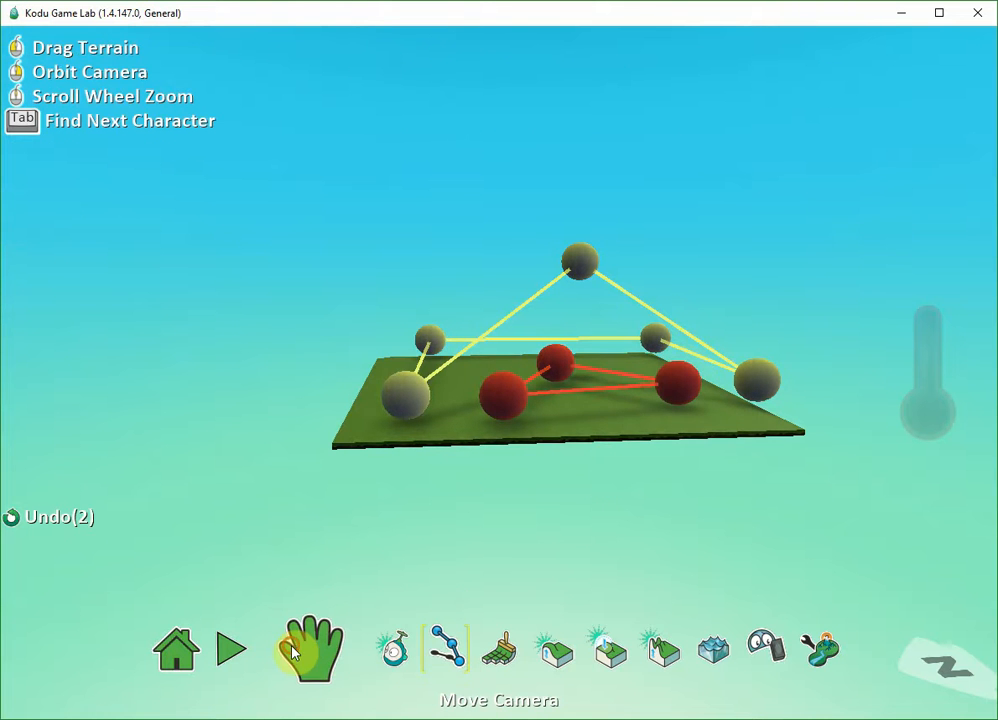
right_drag(883, 341, 584, 412)
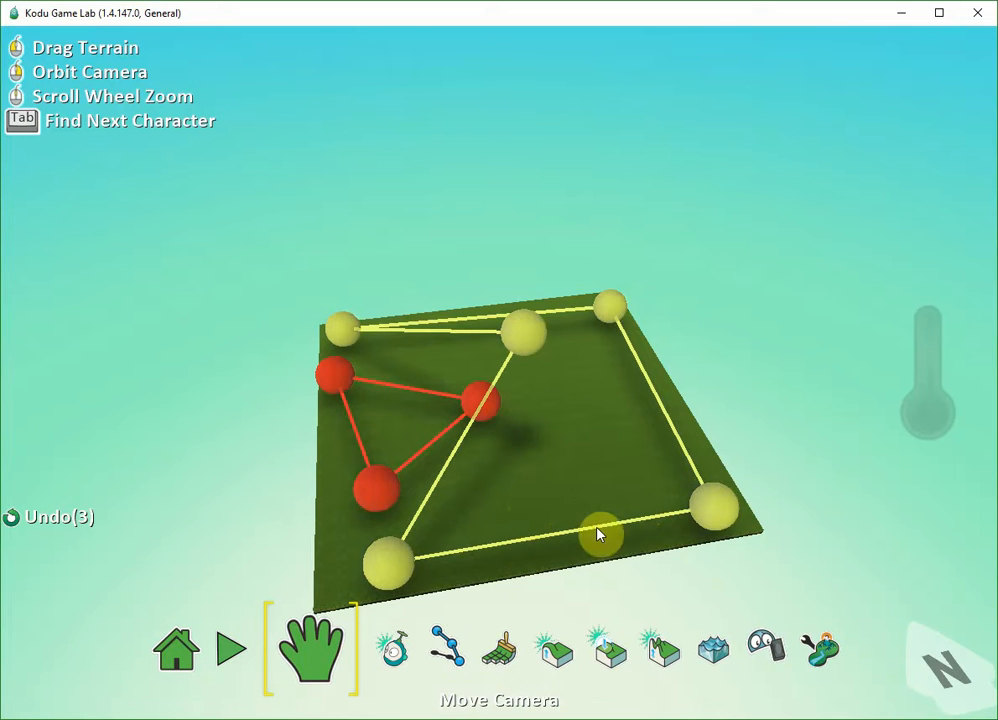
drag(635, 553, 605, 528)
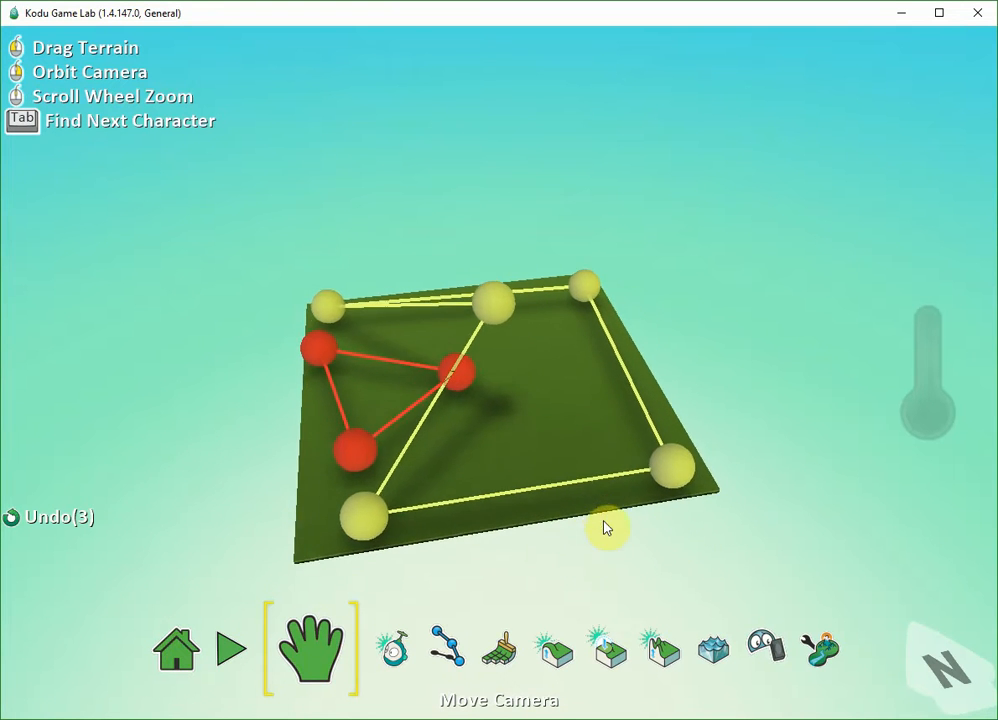
right_drag(605, 528, 782, 518)
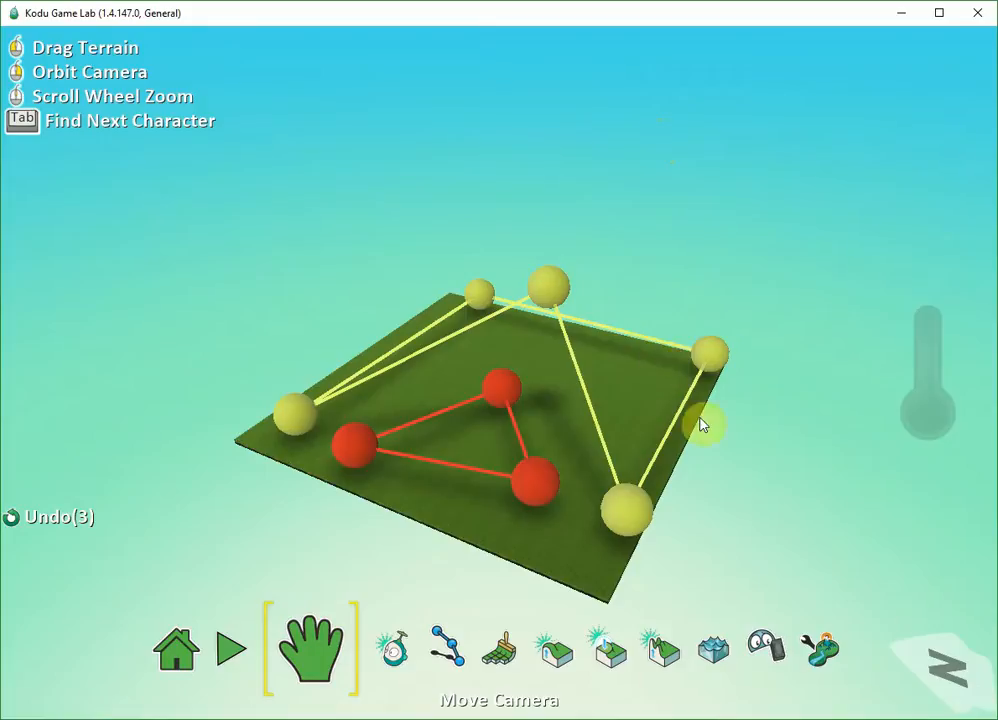
drag(794, 498, 795, 477)
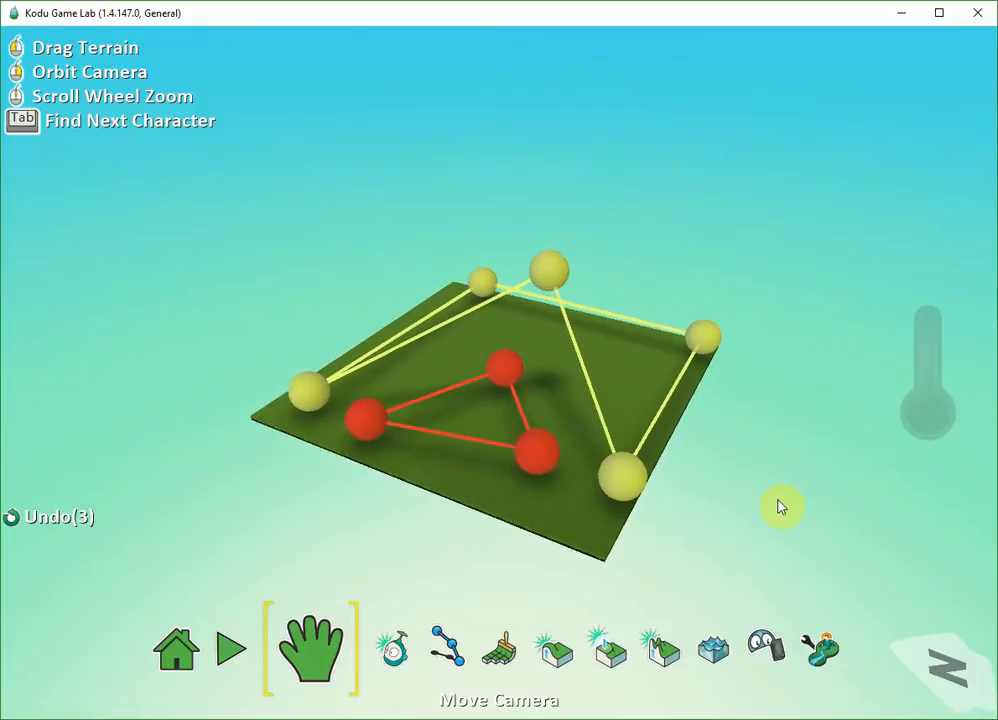
right_drag(773, 495, 764, 397)
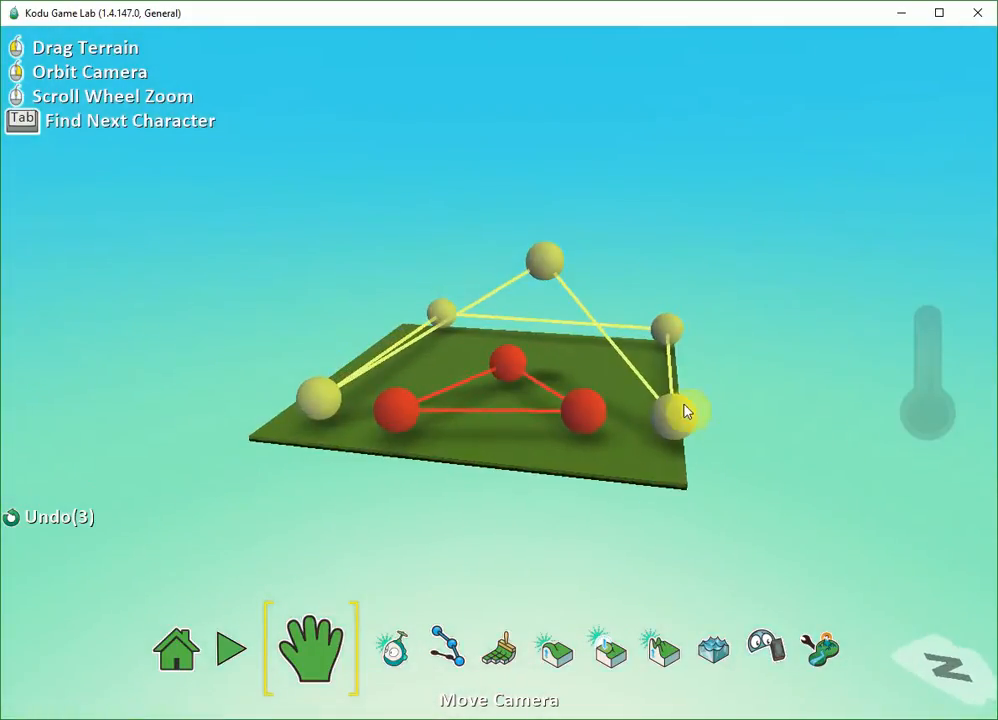